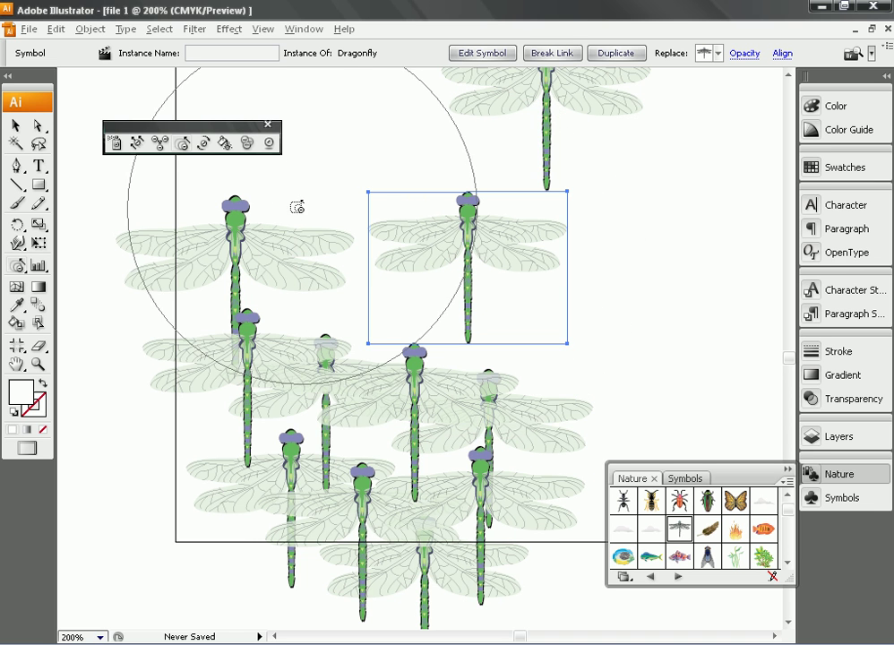
Rotate the selected dragonfly, stain it toward white, and bring up the Color panel
click(205, 144)
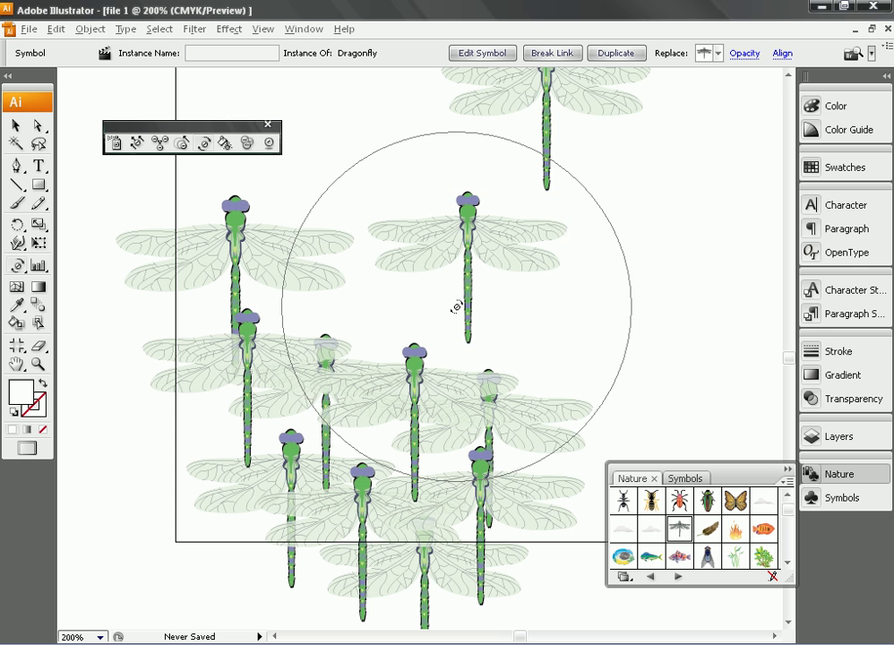
mouse_move(455, 306)
mouse_down()
mouse_move(405, 289)
mouse_move(400, 302)
mouse_move(395, 284)
mouse_move(398, 307)
mouse_move(478, 301)
mouse_move(492, 294)
mouse_move(433, 283)
mouse_move(464, 254)
mouse_move(480, 259)
mouse_move(478, 288)
mouse_move(449, 281)
mouse_move(454, 266)
mouse_move(435, 312)
mouse_move(464, 325)
mouse_move(461, 316)
mouse_move(517, 317)
mouse_move(530, 306)
mouse_move(542, 286)
mouse_move(507, 260)
mouse_up()
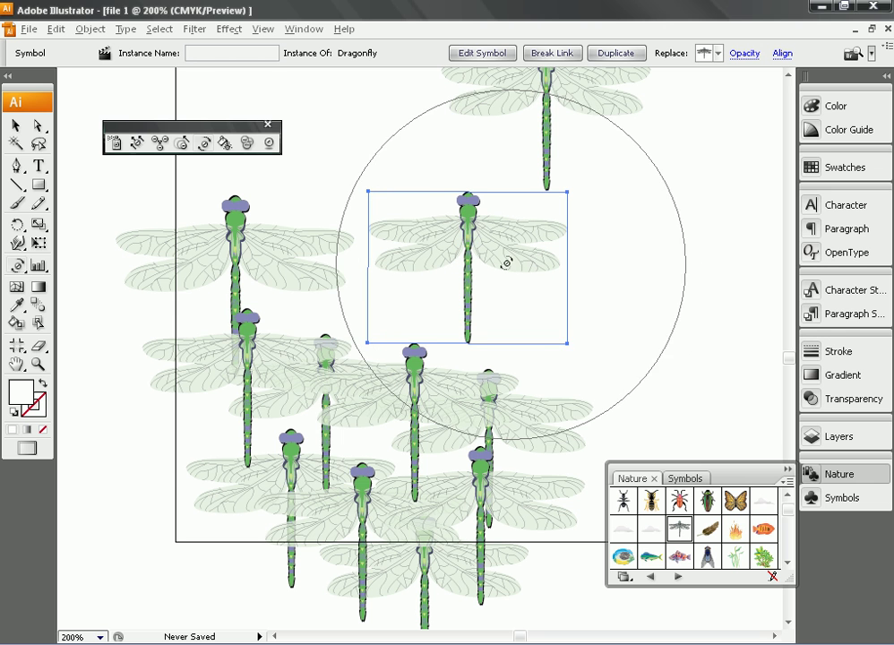
click(230, 148)
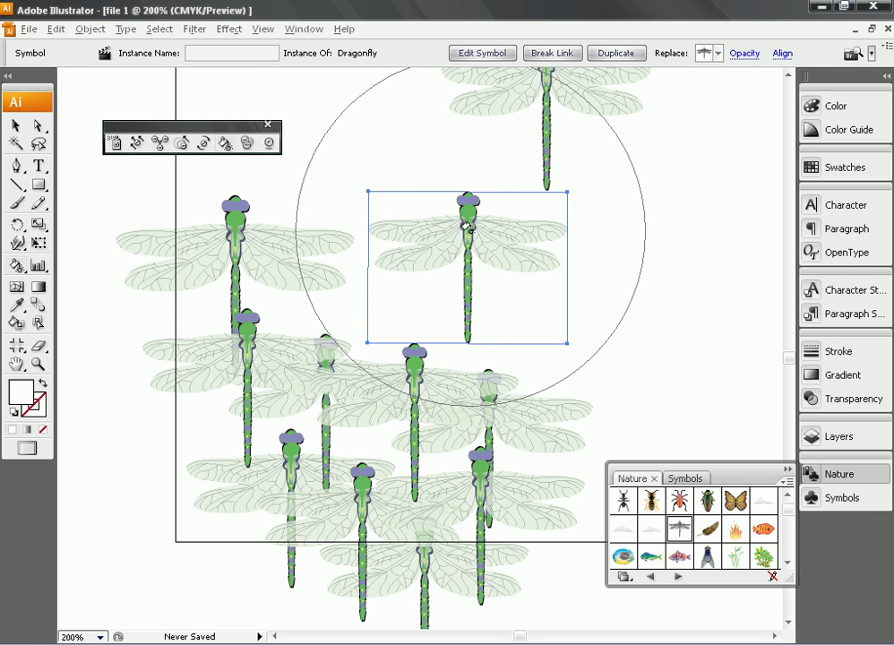
mouse_move(470, 229)
mouse_down()
mouse_move(468, 252)
mouse_move(427, 289)
mouse_up()
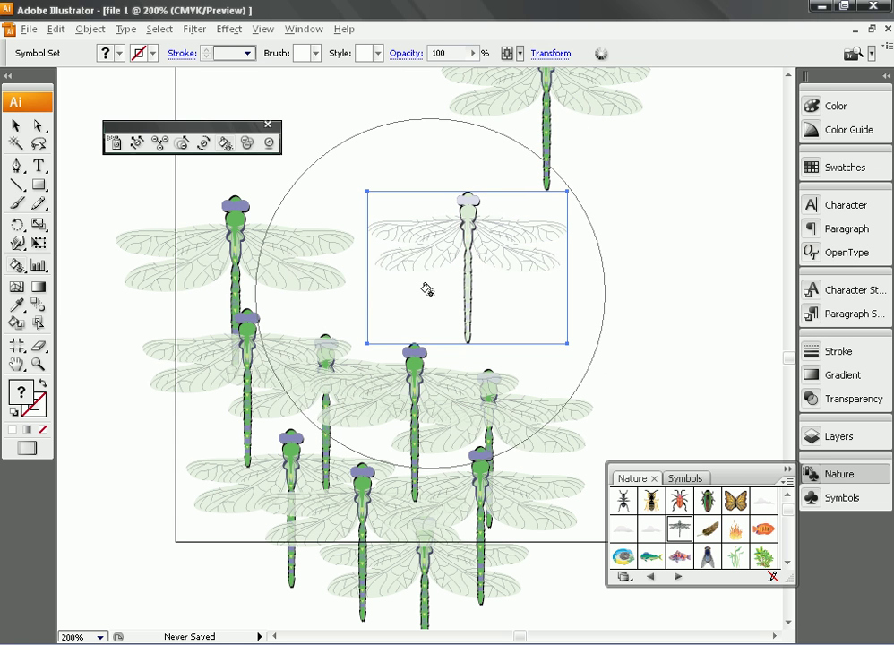
click(819, 113)
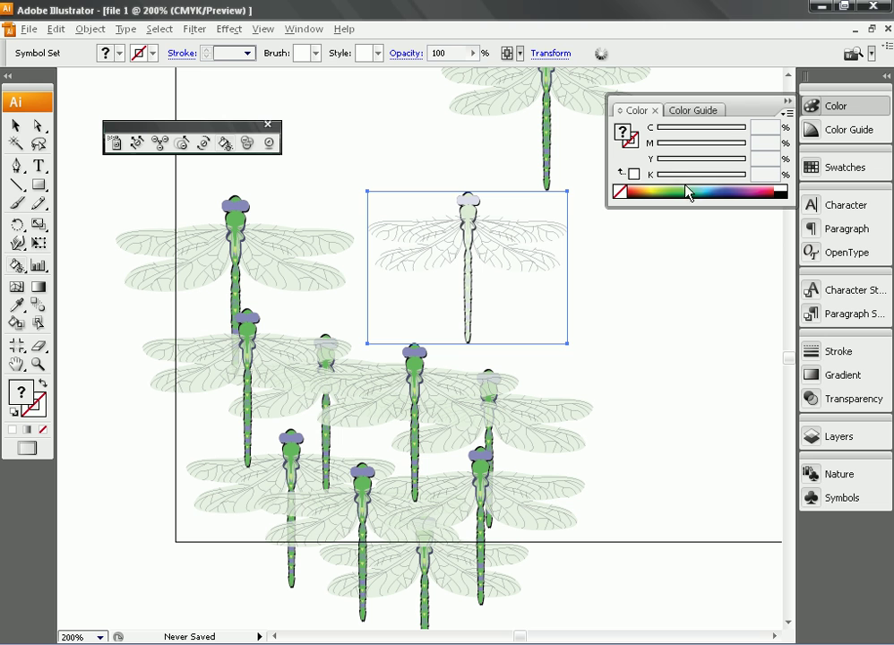
Restain the centre-top dragonfly pink, then pale yellow, then dark blue for a dusky purple tint
click(766, 190)
click(635, 159)
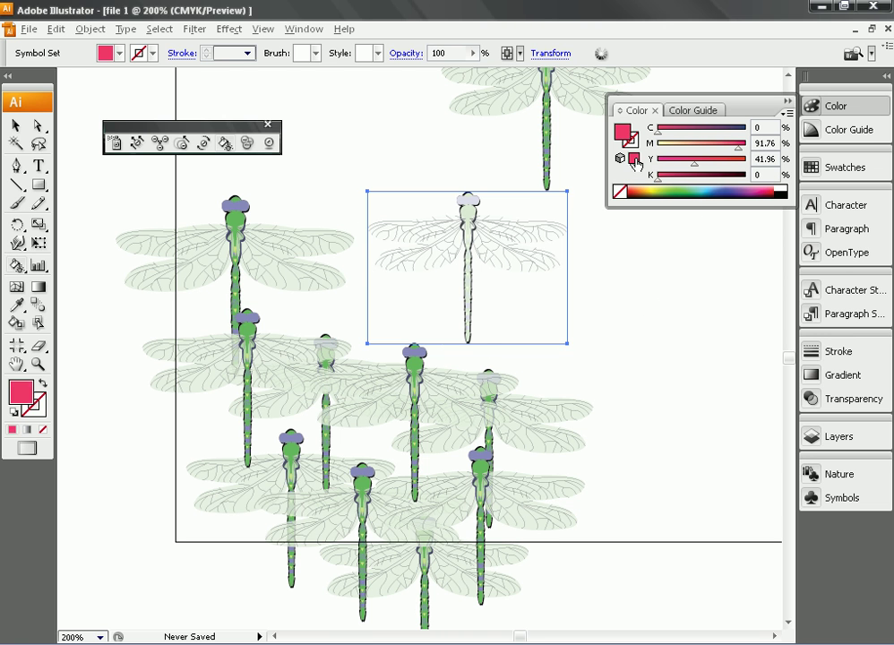
mouse_move(465, 213)
mouse_down()
mouse_move(505, 224)
mouse_move(480, 213)
mouse_up()
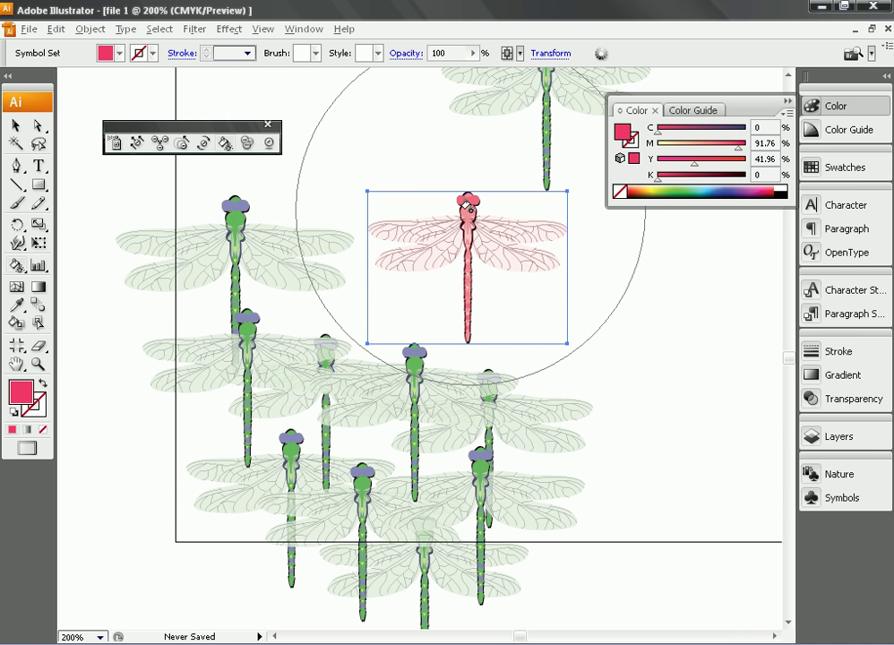
click(667, 188)
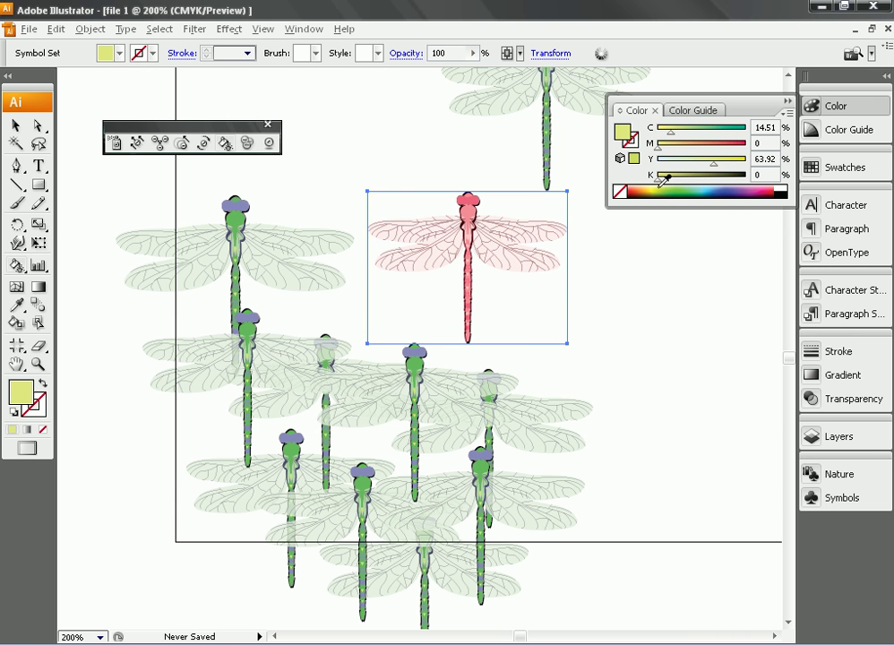
drag(469, 199, 534, 186)
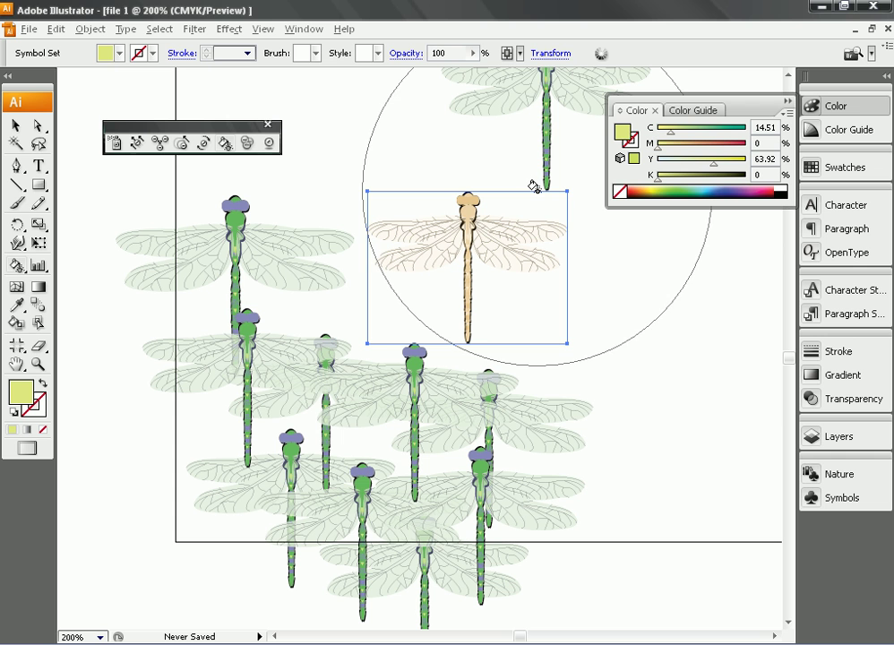
click(719, 190)
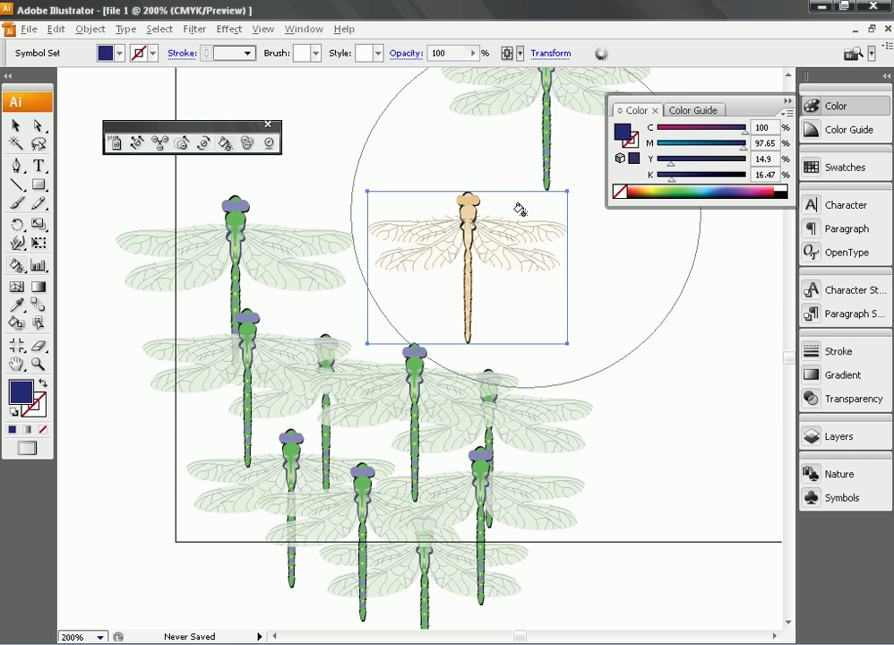
drag(470, 220, 538, 196)
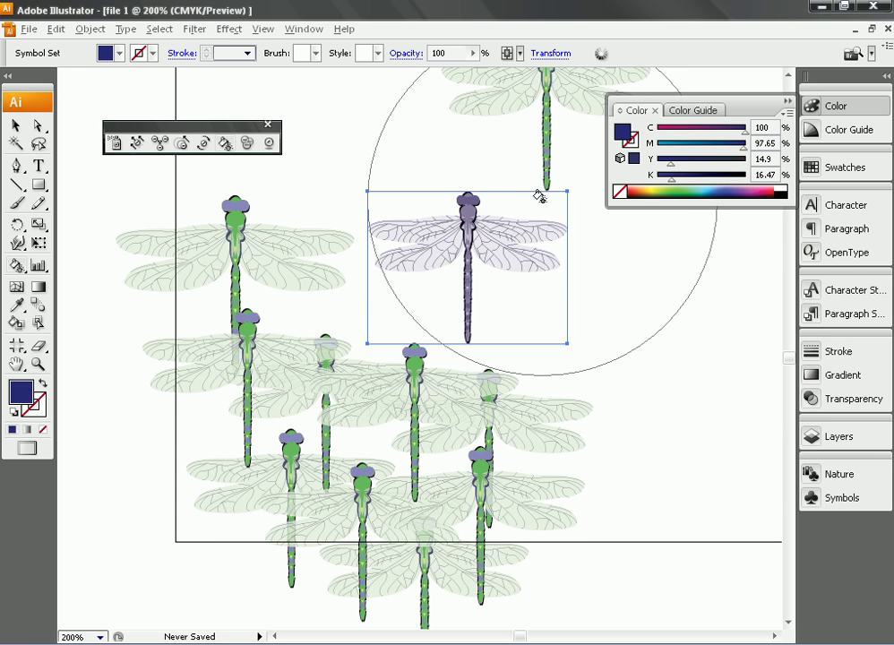
click(248, 146)
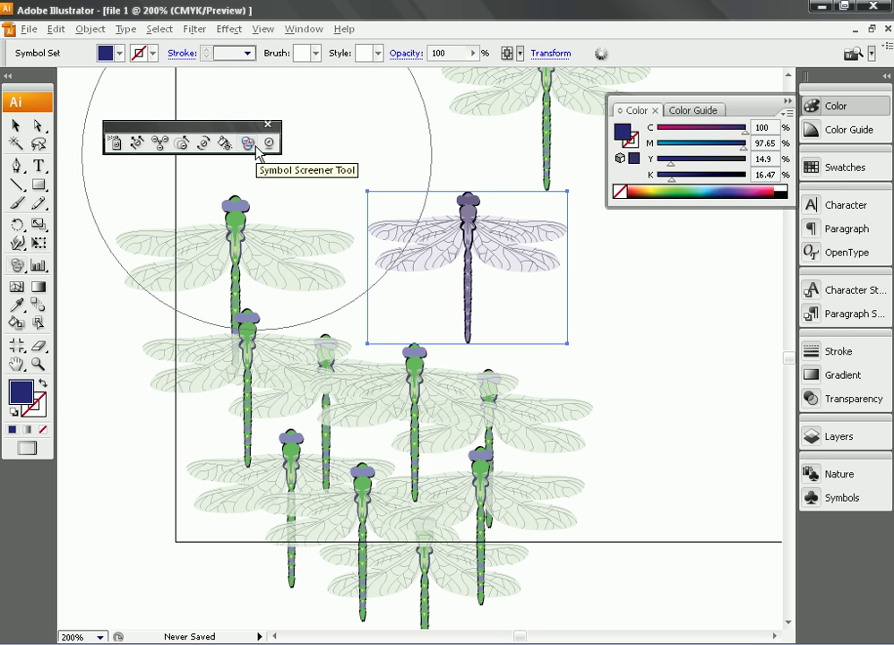
click(432, 244)
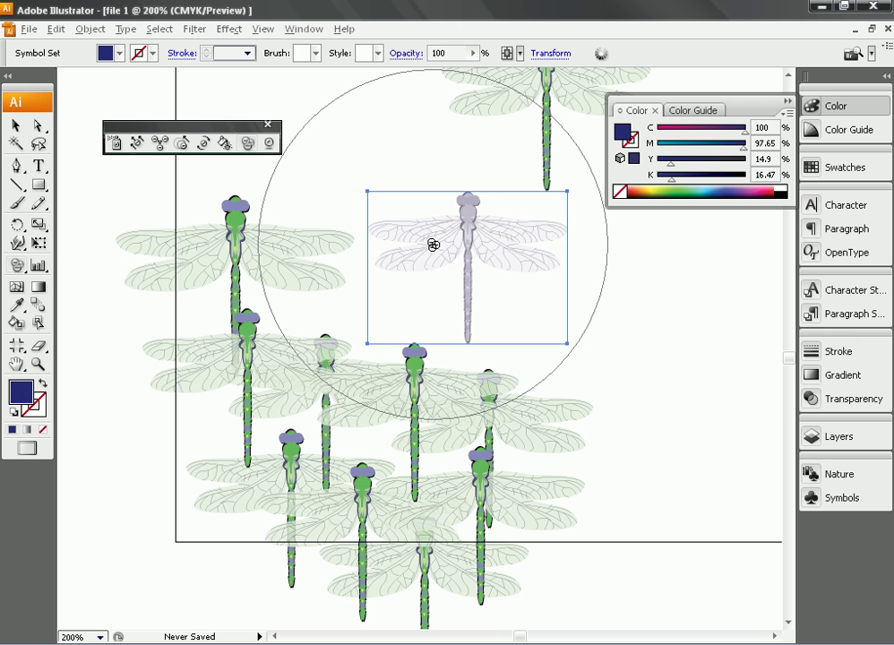
click(432, 243)
click(432, 243)
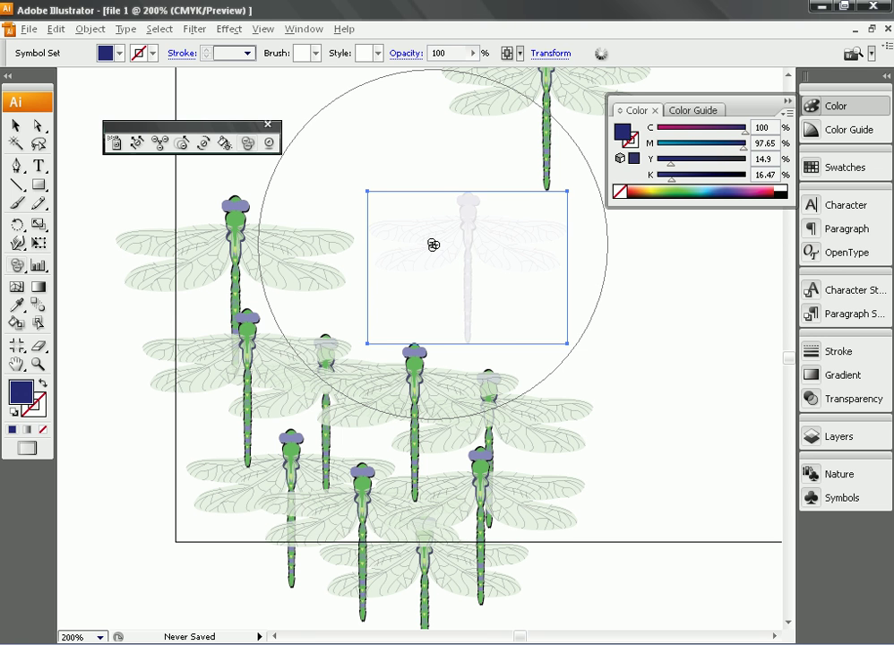
click(432, 244)
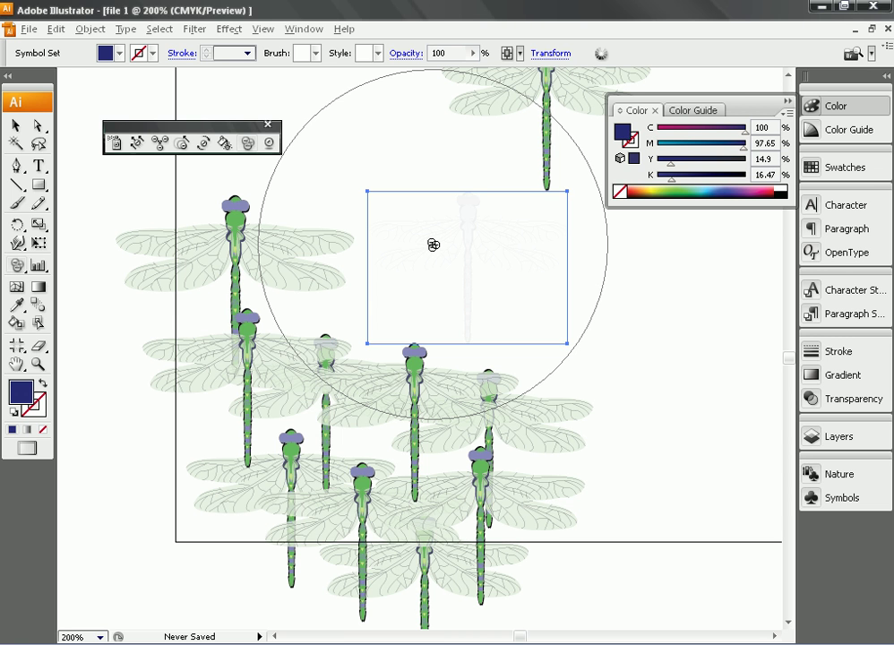
alt+click(433, 244)
alt+click(432, 243)
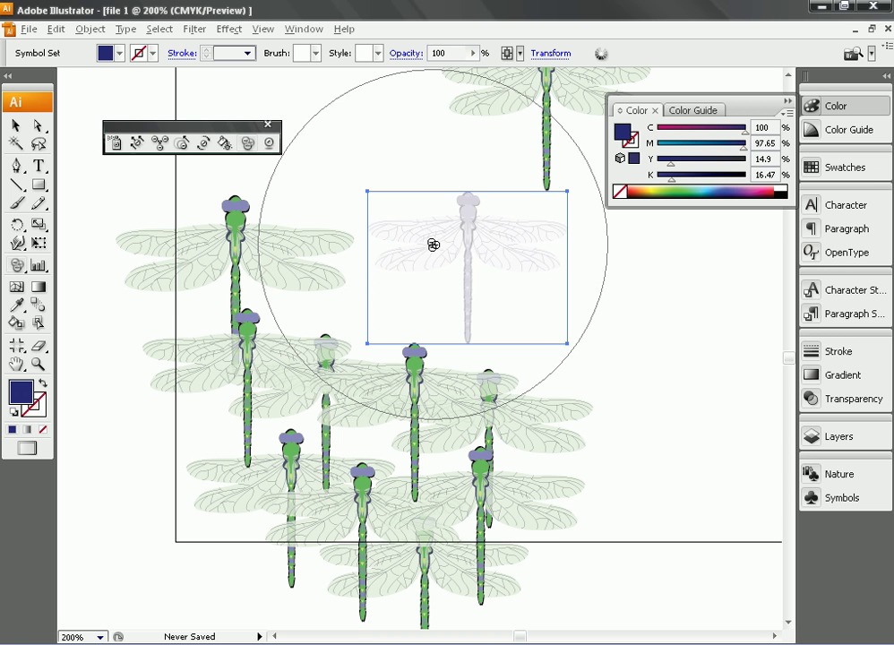
alt+click(432, 243)
alt+click(432, 243)
alt+click(433, 244)
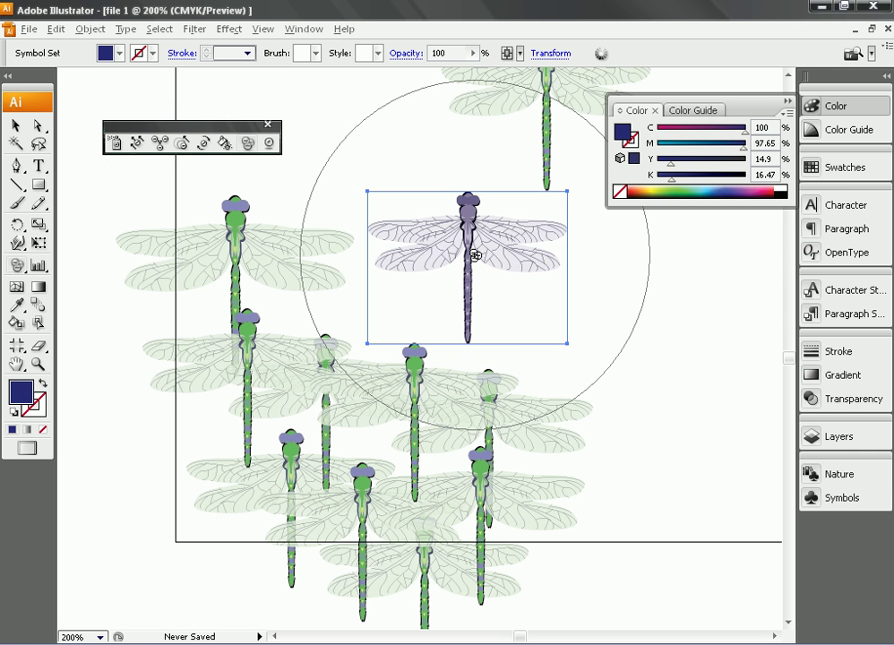
drag(475, 255, 474, 255)
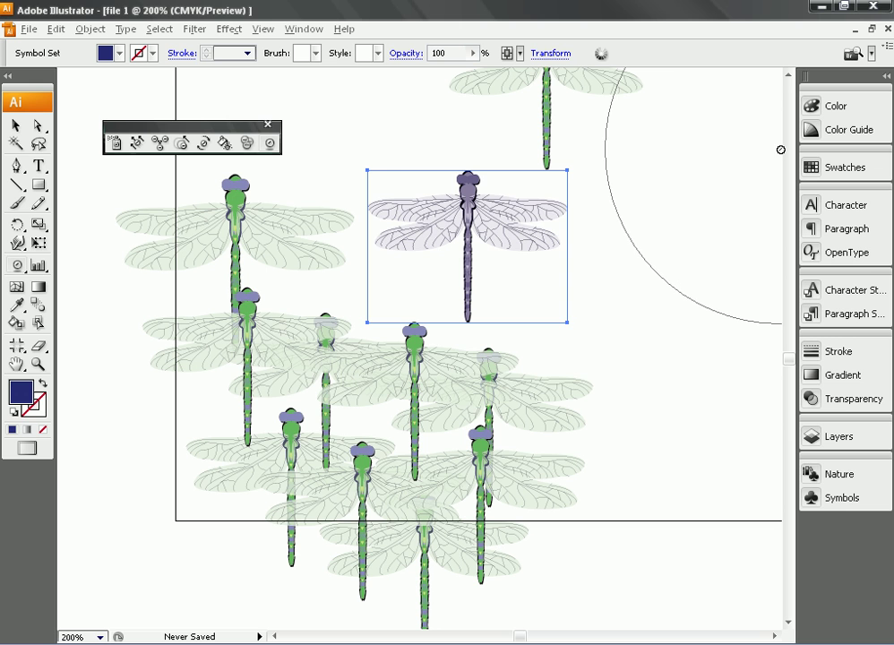
Switch to the Symbol Styler Tool and bring up the Window menu's panel list
click(270, 144)
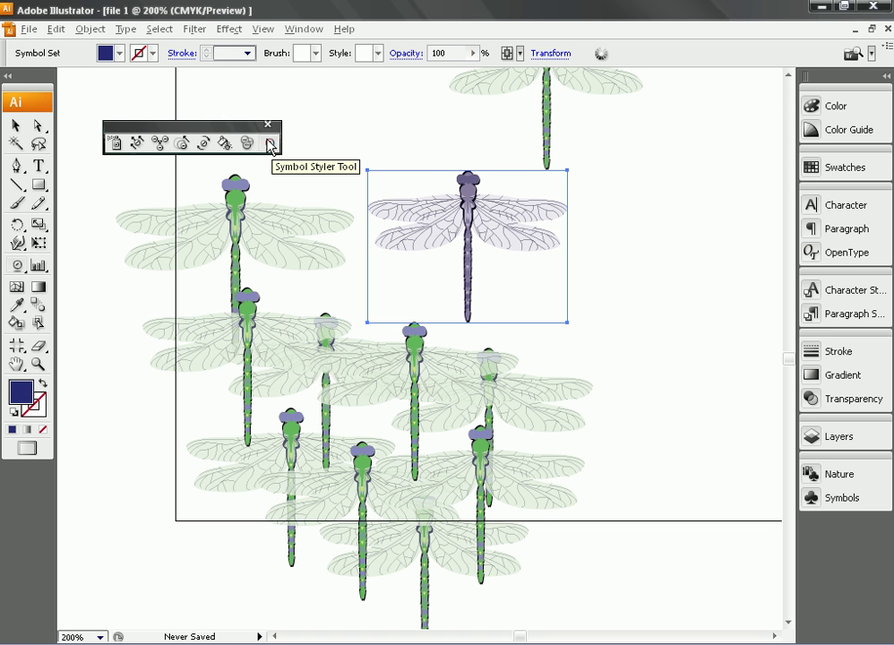
click(303, 30)
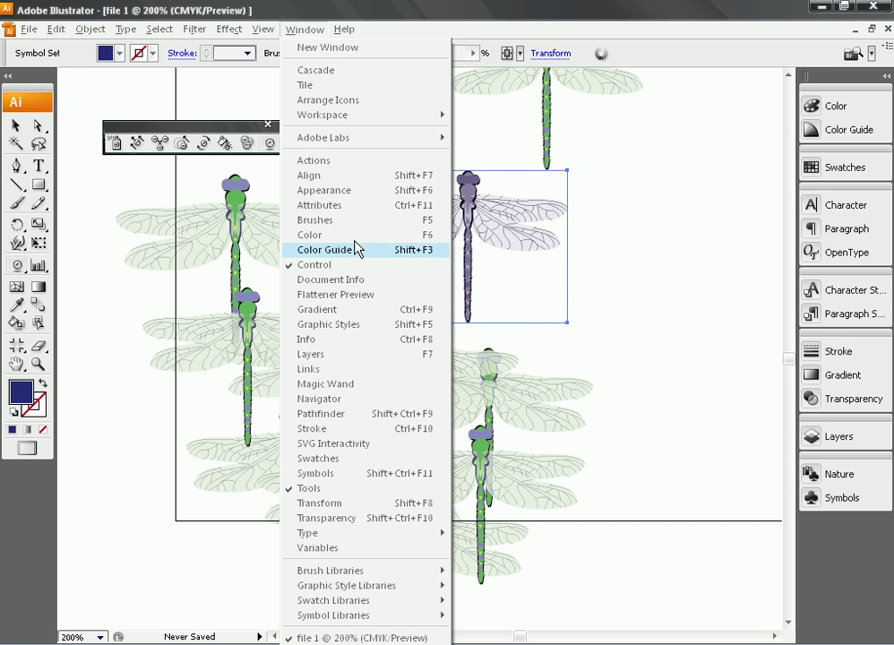
Show the Graphic Styles panel along with its list of graphic style libraries
click(369, 326)
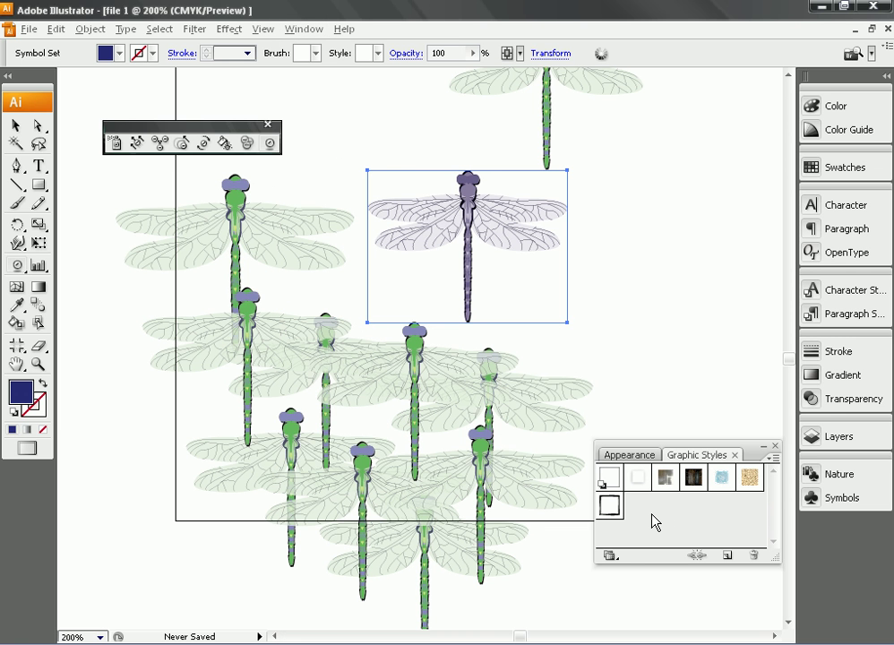
click(612, 558)
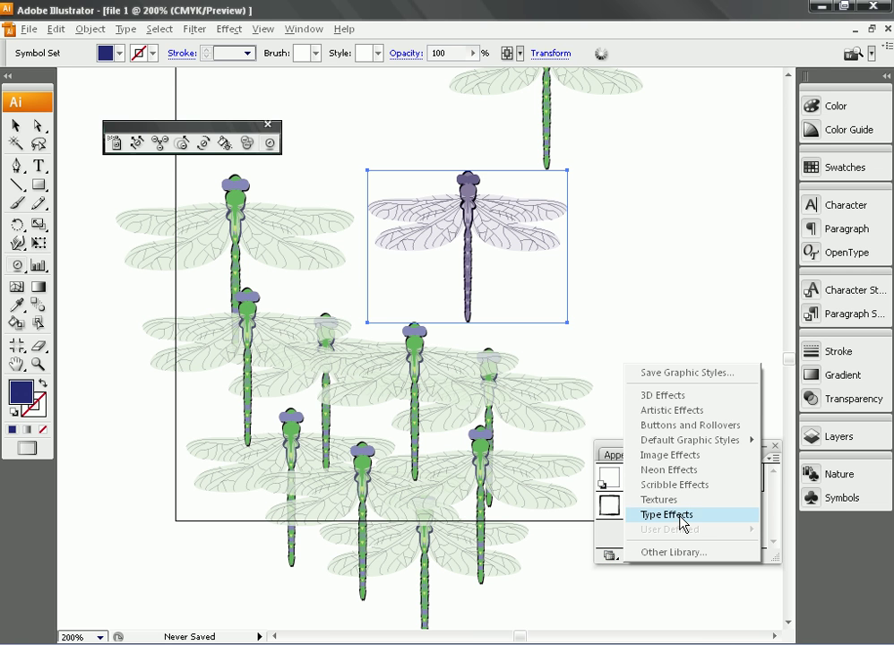
Load the Textures library, add a texture style, make the centre dragonfly a black silhouette, and give the upper-left one RGB Water
click(721, 500)
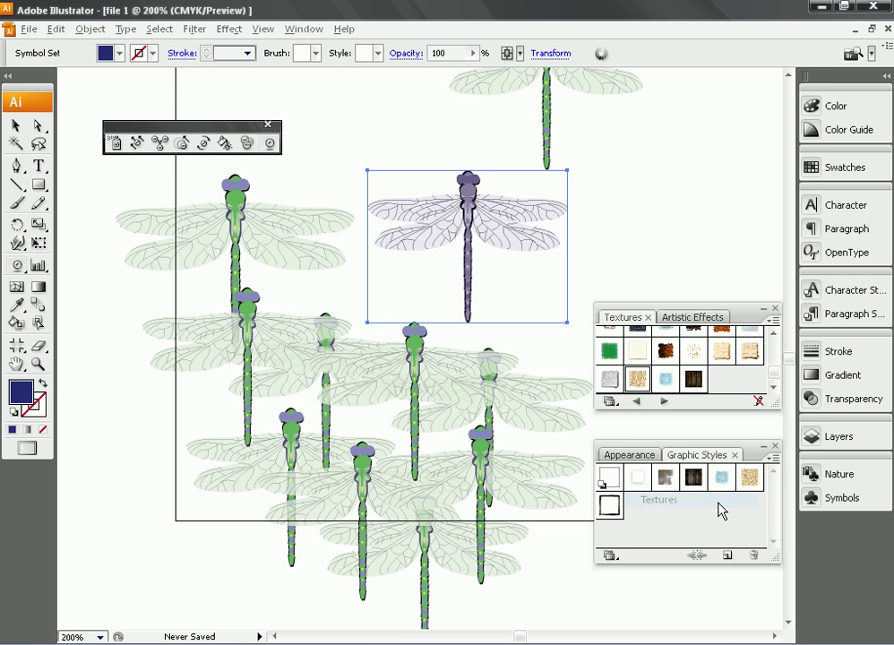
drag(643, 358, 653, 527)
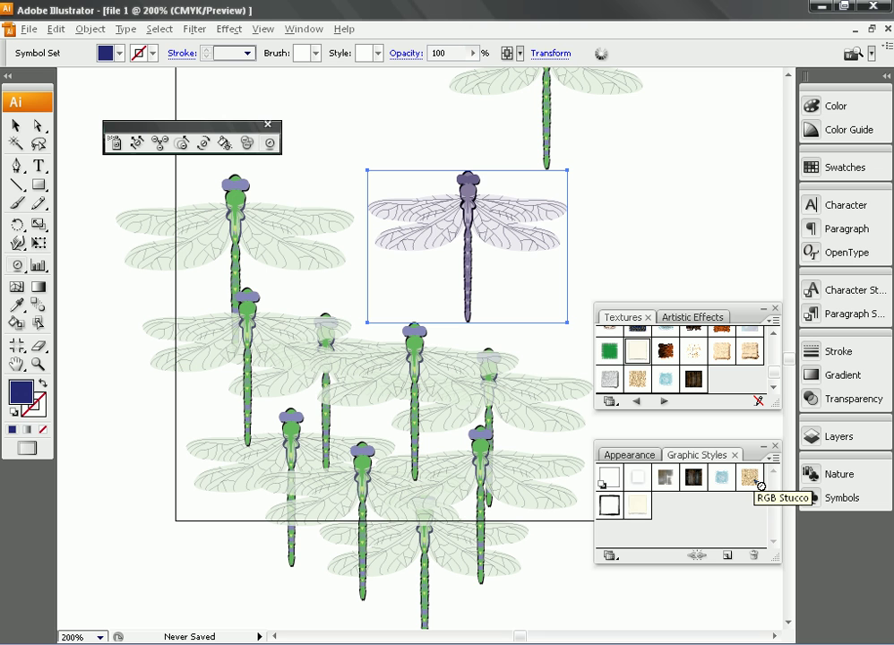
drag(609, 507, 475, 252)
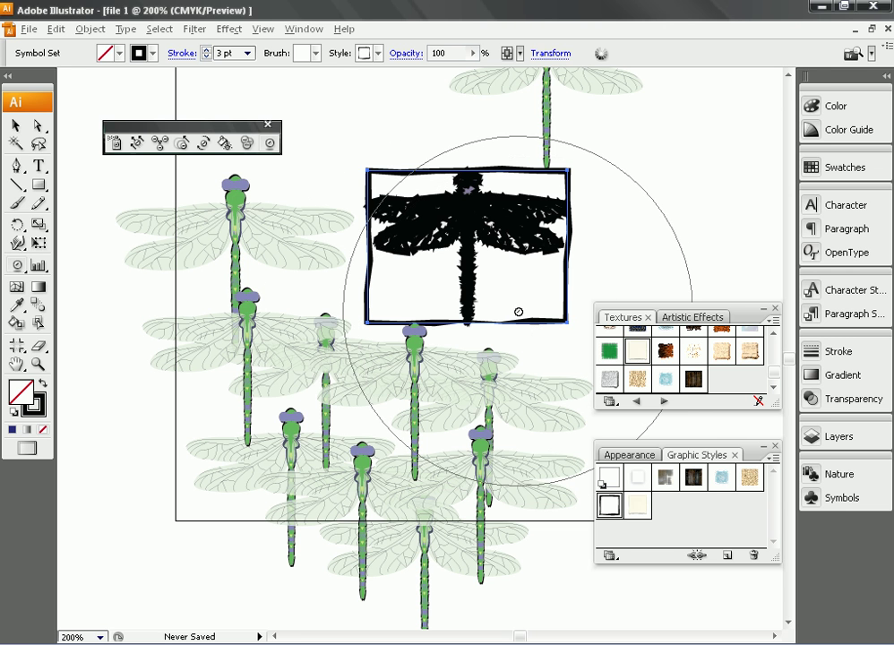
click(731, 482)
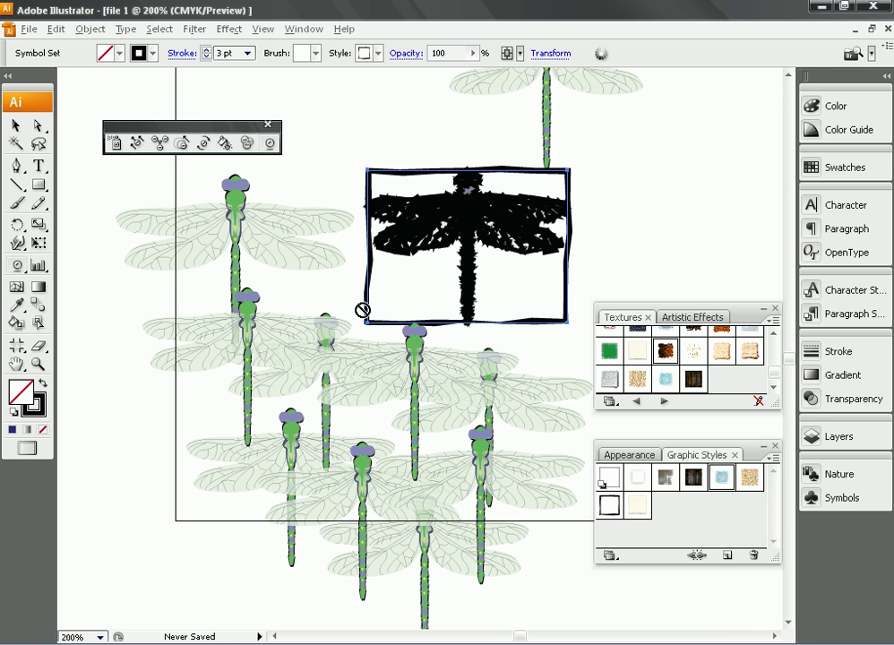
drag(311, 293, 324, 314)
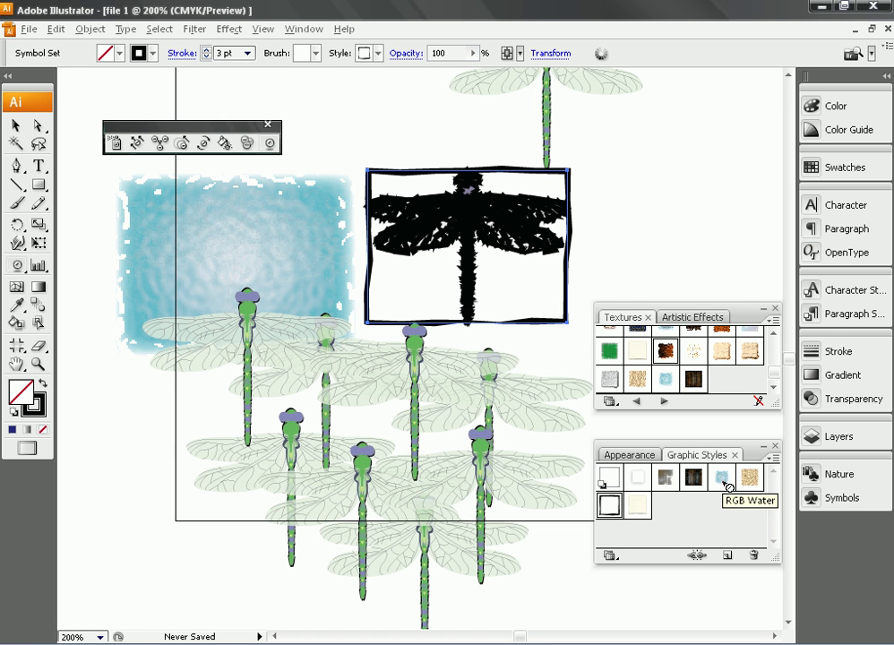
Select the RGB Parchment style and undo the water texture on the upper-left dragonfly
click(647, 510)
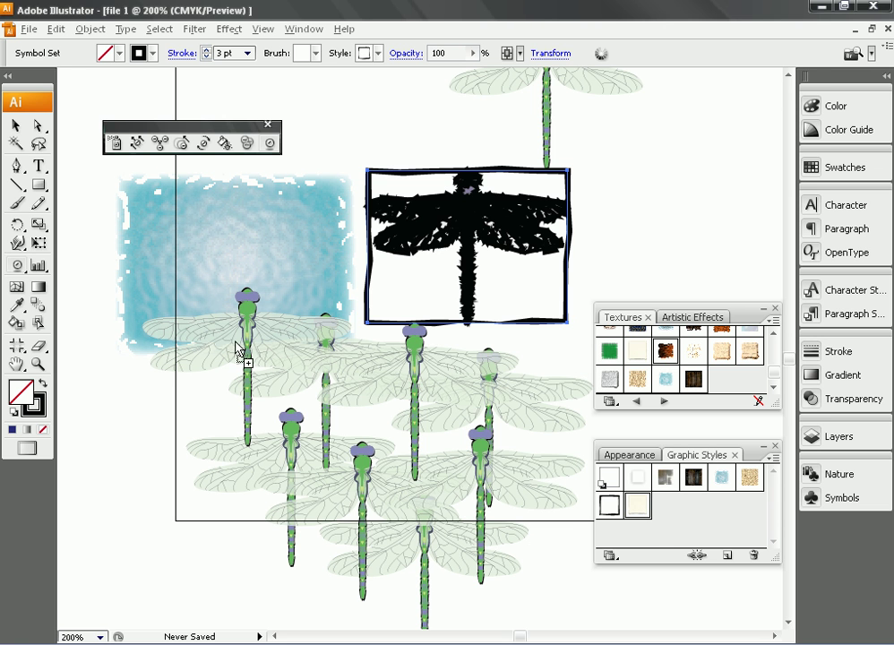
key(ctrl+z)
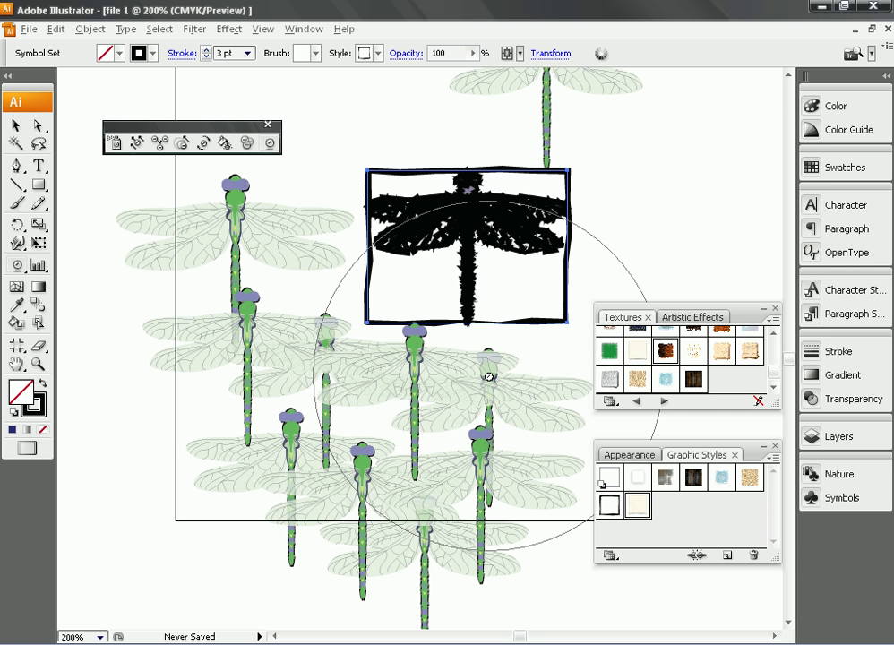